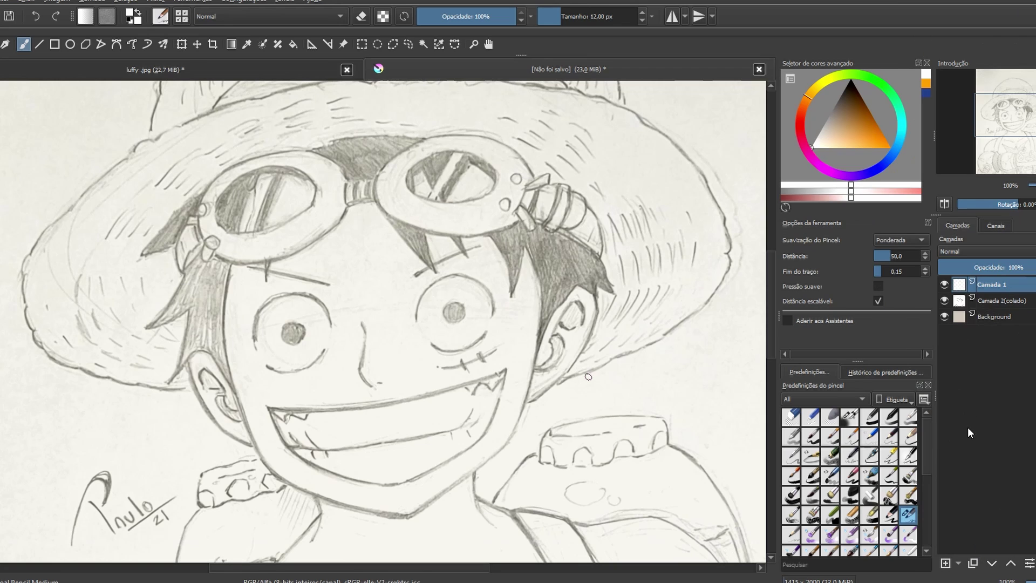
- Set the brush colour to a saturated red
click(803, 118)
click(865, 139)
drag(865, 139, 888, 140)
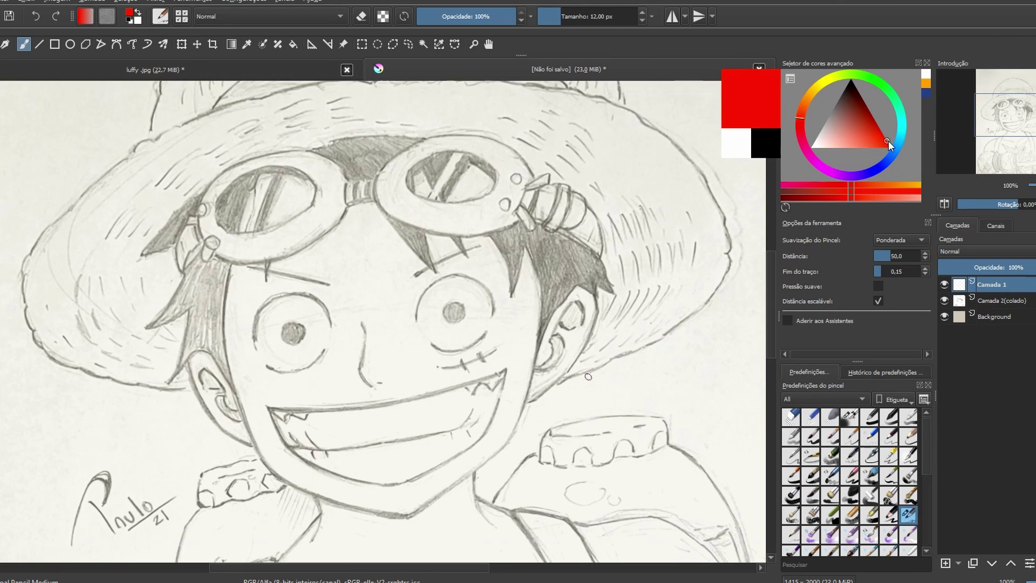
drag(680, 224, 695, 258)
drag(692, 226, 707, 273)
key(ctrl+z)
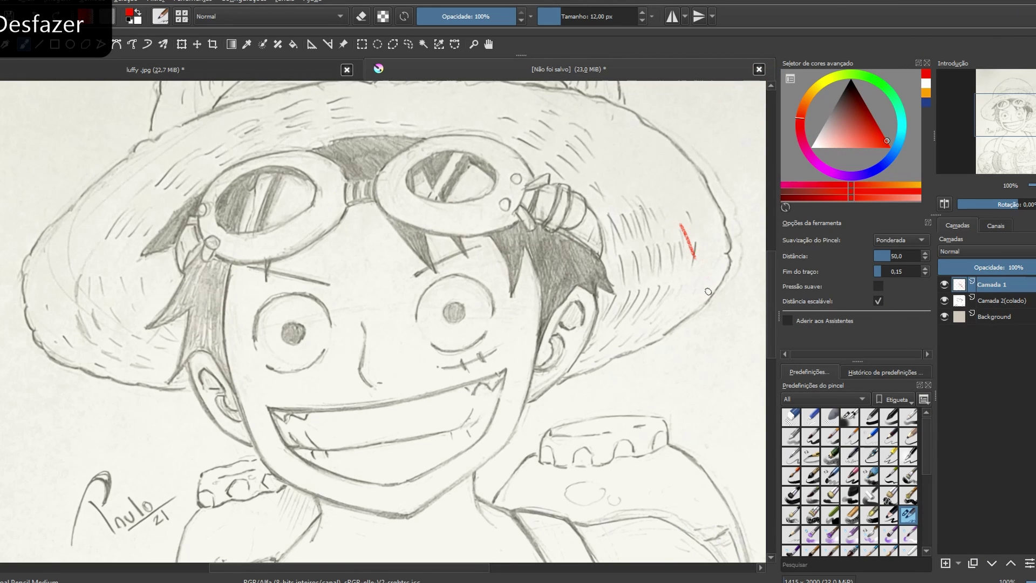
key(ctrl+z)
- Reduce the brush size to 8 px and draw a large circle around the character's head from the goggles to the mouth
key(bracketleft)
key(bracketleft)
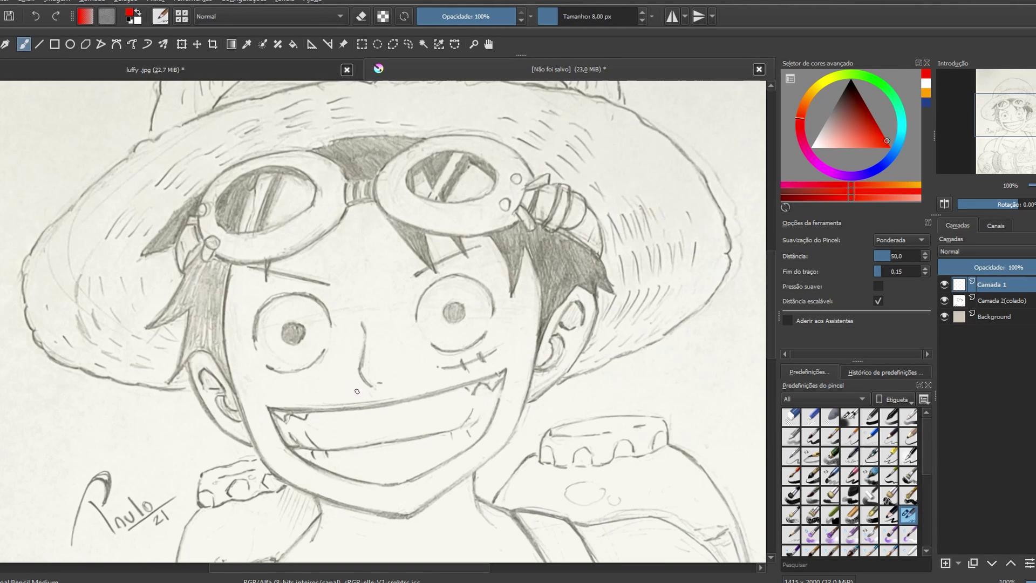
mouse_move(291, 399)
mouse_down()
mouse_move(208, 264)
mouse_move(223, 192)
mouse_move(281, 427)
mouse_up()
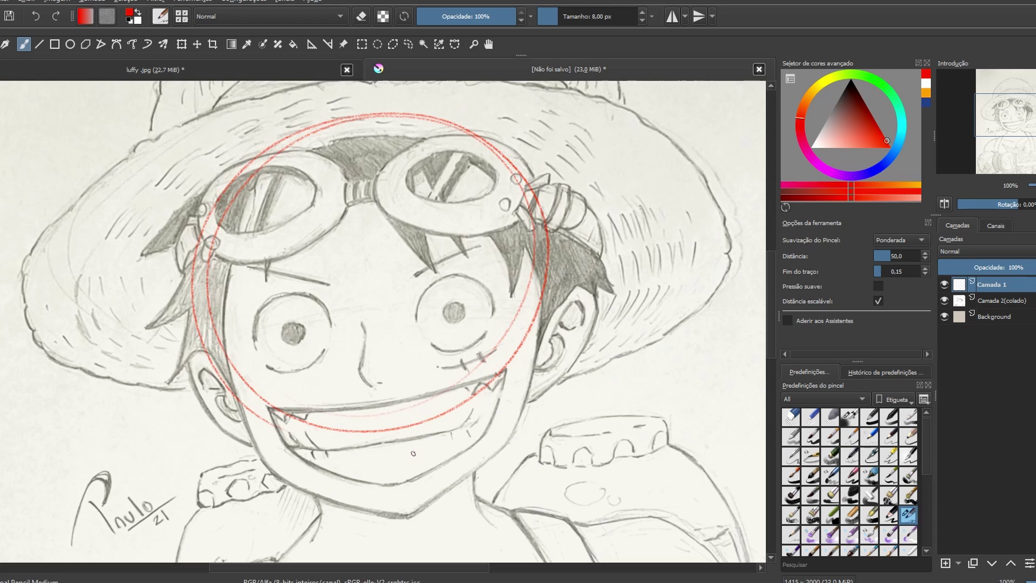
- Lower the opacity of the layer Camada 2(colado) to 18% and make Camada 1 the active layer again
click(992, 301)
click(991, 270)
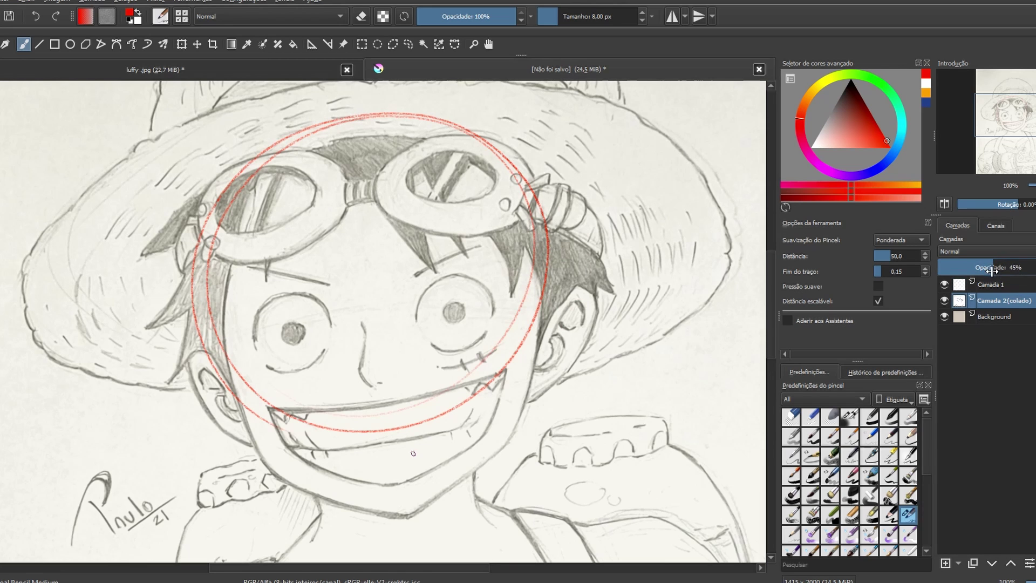
drag(991, 274, 954, 268)
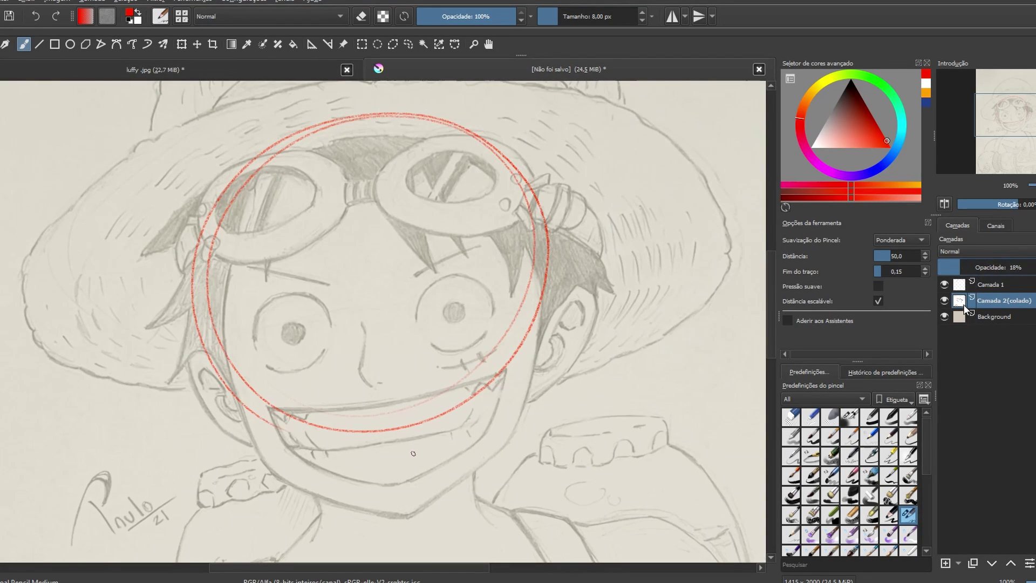
click(989, 284)
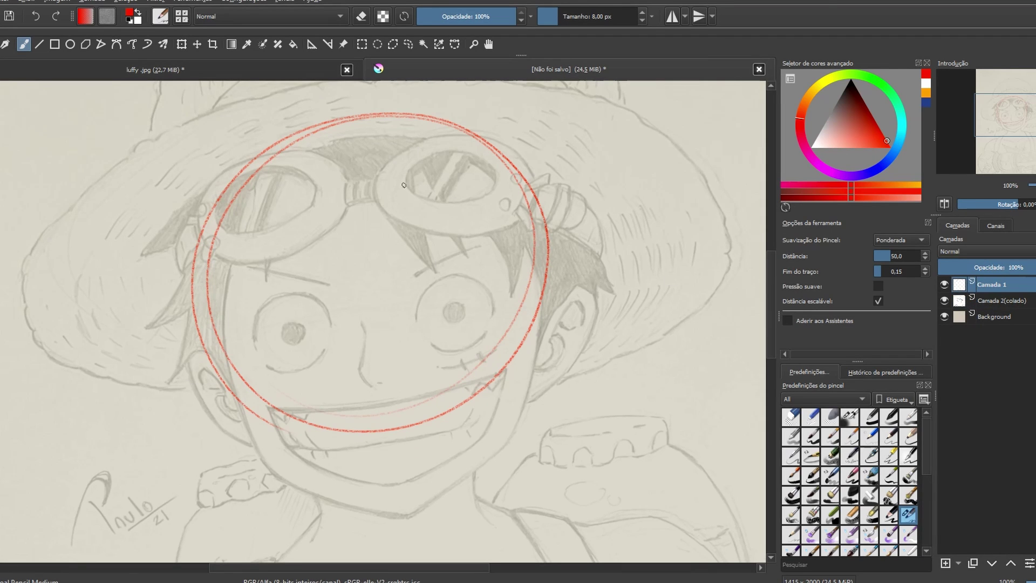
- Draw a tilted vertical centre line down the face and slanted guidelines across the mouth and the eyes
mouse_move(344, 161)
mouse_down()
mouse_move(399, 513)
mouse_move(417, 558)
mouse_up()
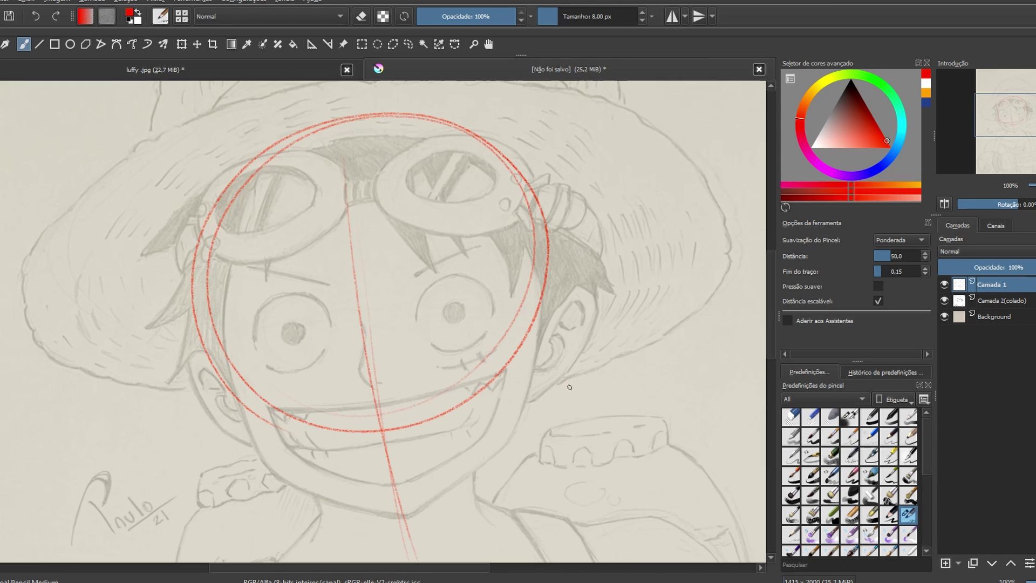
drag(272, 414, 534, 378)
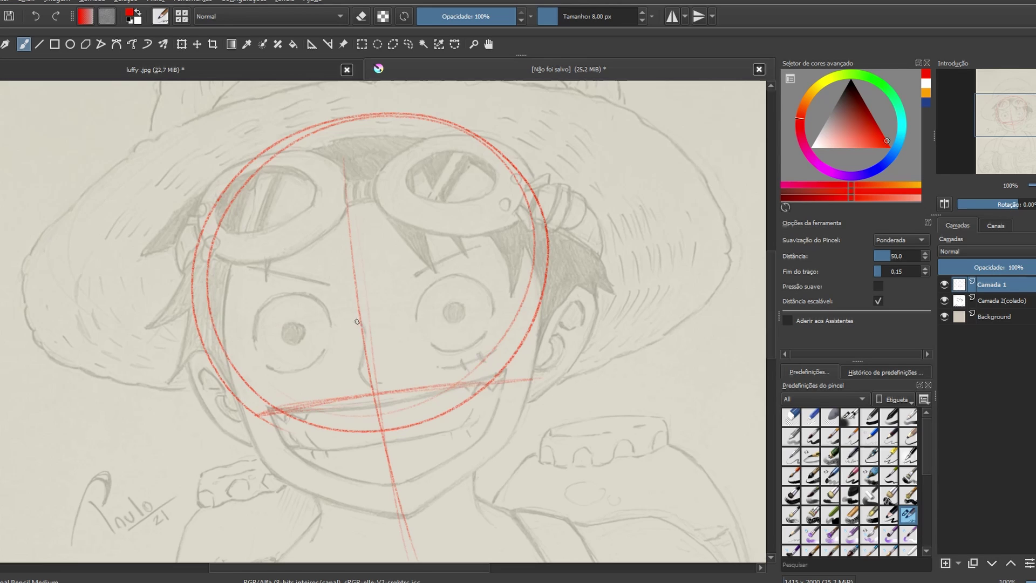
mouse_move(226, 359)
mouse_down()
mouse_move(453, 313)
mouse_move(542, 310)
mouse_up()
drag(226, 363, 540, 316)
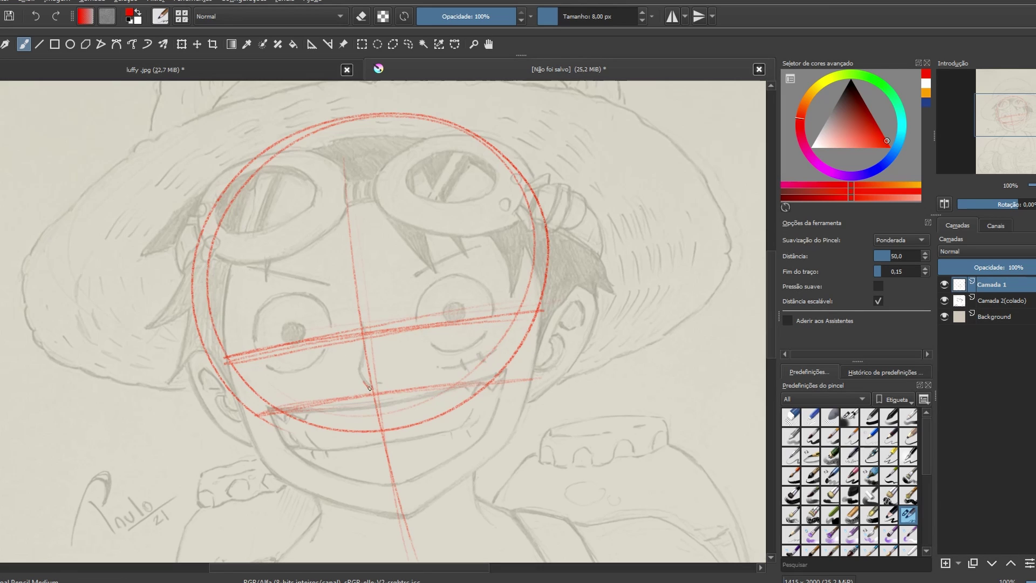
- Sketch the nose, mark the midpoint between the eyes, and add a second vertical centre line through the face
drag(372, 389, 357, 375)
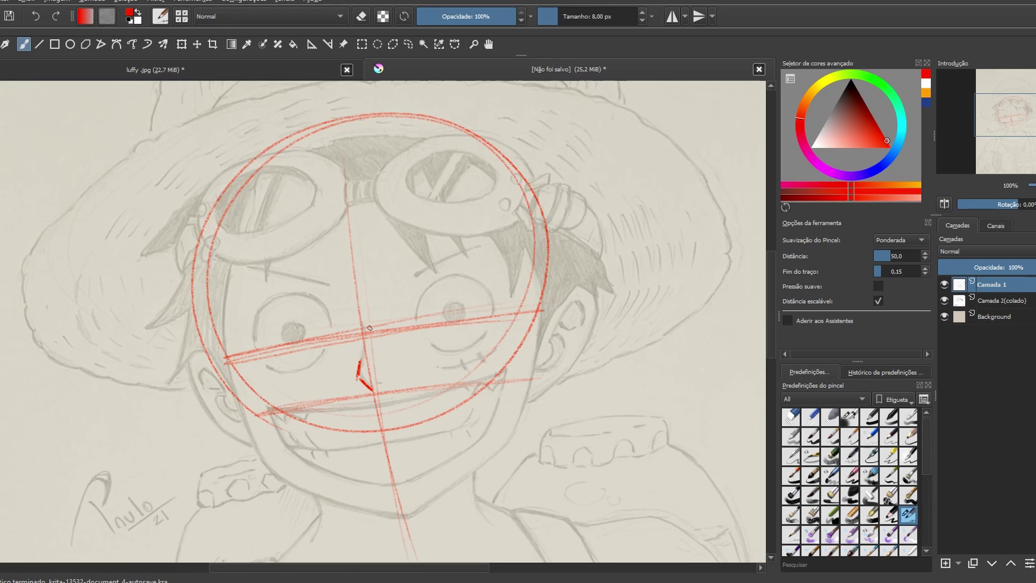
drag(368, 334, 373, 332)
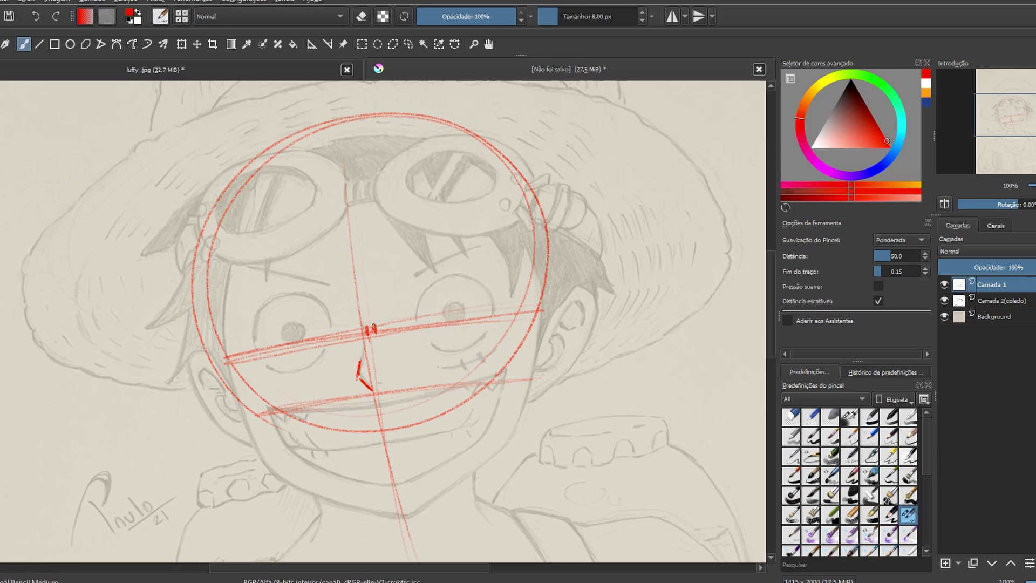
drag(367, 196, 396, 498)
drag(370, 139, 406, 550)
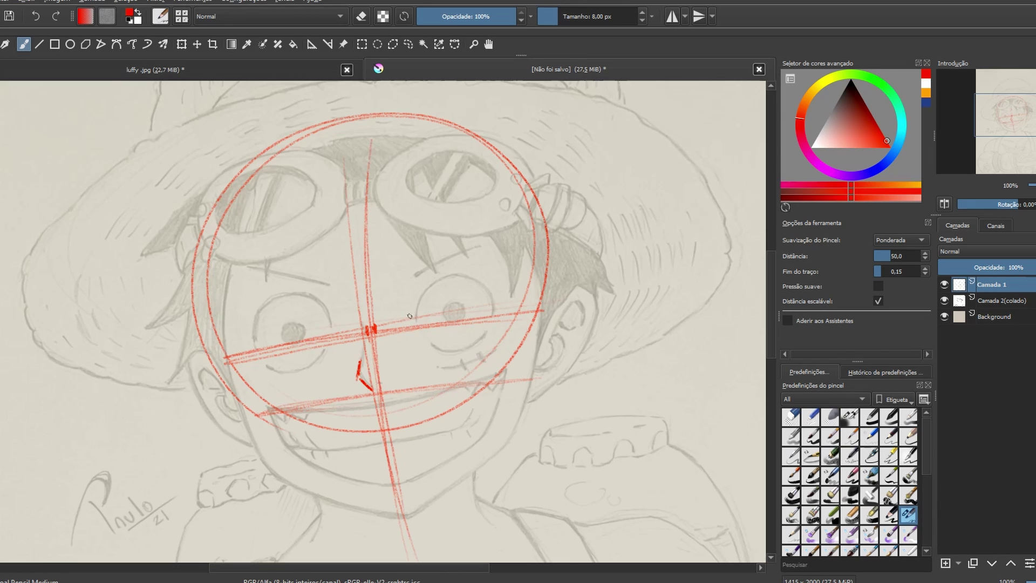
- Mark the inner limits of both eyes on the eye guideline and outline each eye as a circle
drag(410, 316, 410, 329)
drag(338, 327, 338, 343)
mouse_move(493, 277)
mouse_down()
mouse_move(498, 291)
mouse_move(424, 345)
mouse_up()
mouse_move(269, 312)
mouse_down()
mouse_move(264, 345)
mouse_move(318, 299)
mouse_move(257, 340)
mouse_move(329, 302)
mouse_up()
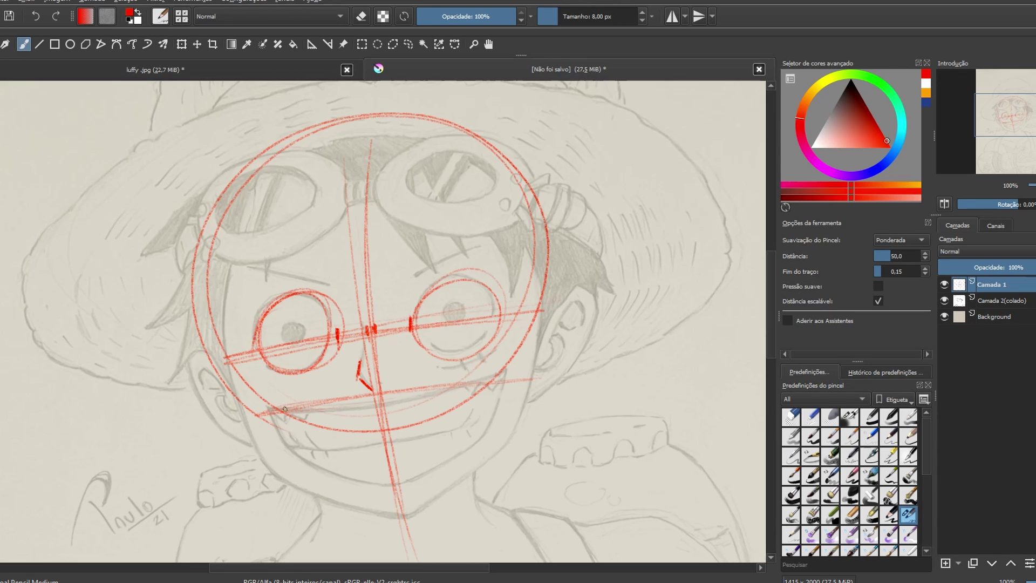
- Draw both eyebrows and thin vertical guides from their ends down beside the eyes
drag(413, 276, 488, 243)
drag(252, 265, 328, 283)
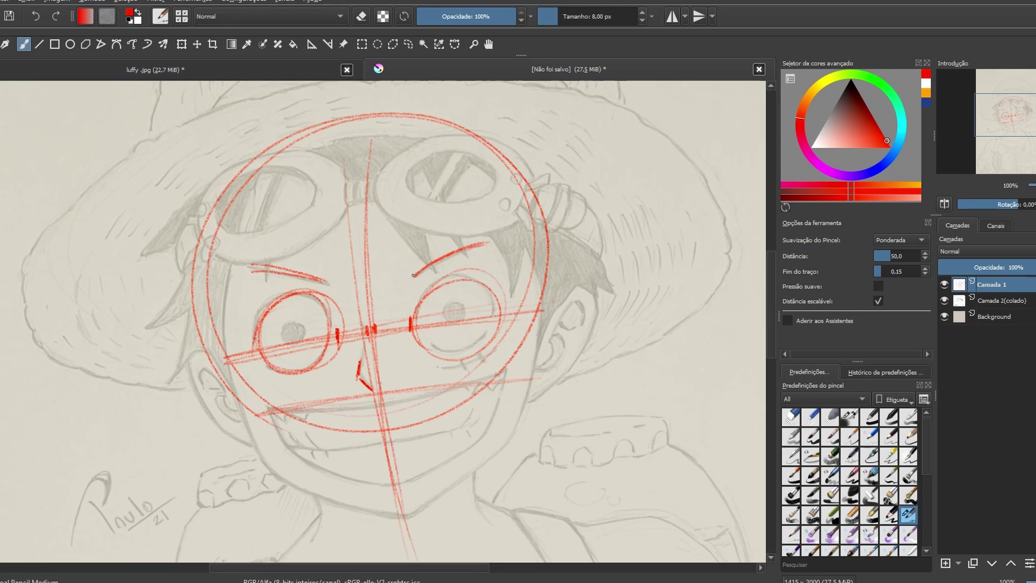
drag(413, 275, 415, 356)
drag(492, 243, 499, 323)
drag(331, 331, 333, 364)
drag(249, 264, 264, 374)
- Draw the upper curve of the smiling mouth across the centre line
mouse_move(468, 384)
mouse_down()
mouse_move(388, 408)
mouse_move(276, 413)
mouse_up()
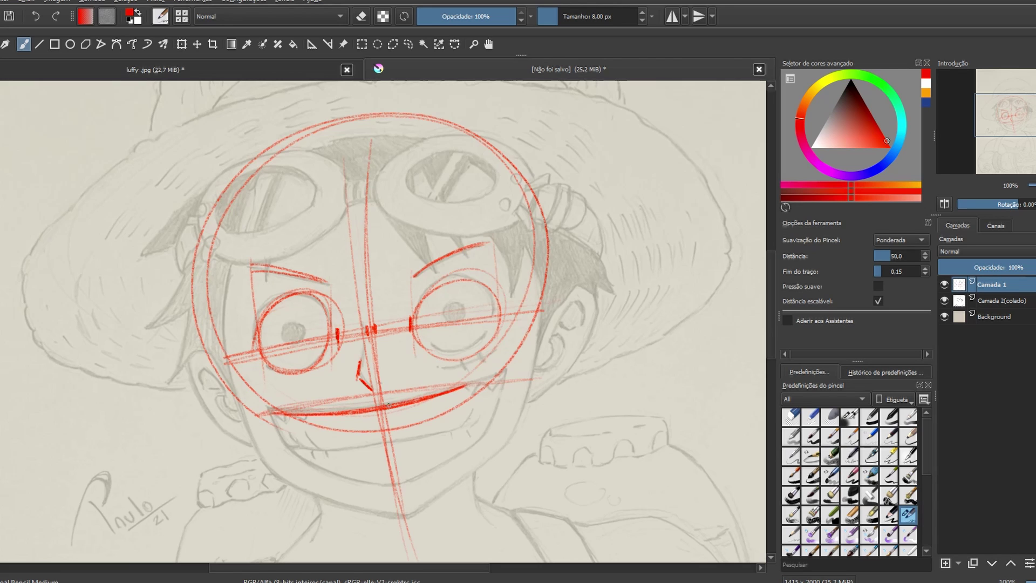
mouse_move(402, 422)
mouse_down()
mouse_move(356, 431)
mouse_move(413, 422)
mouse_up()
drag(398, 491, 407, 492)
key(ctrl+z)
key(ctrl+z)
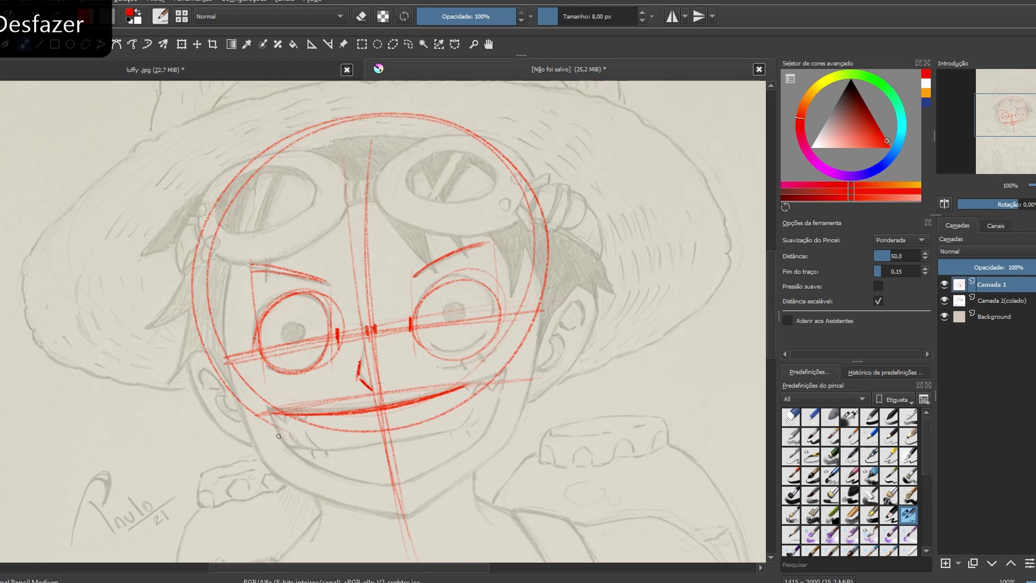
- Draw angular lines from both mouth corners down towards the chin and mark the chin's tip on the centre line
mouse_move(267, 411)
mouse_down()
mouse_move(300, 459)
mouse_move(381, 486)
mouse_up()
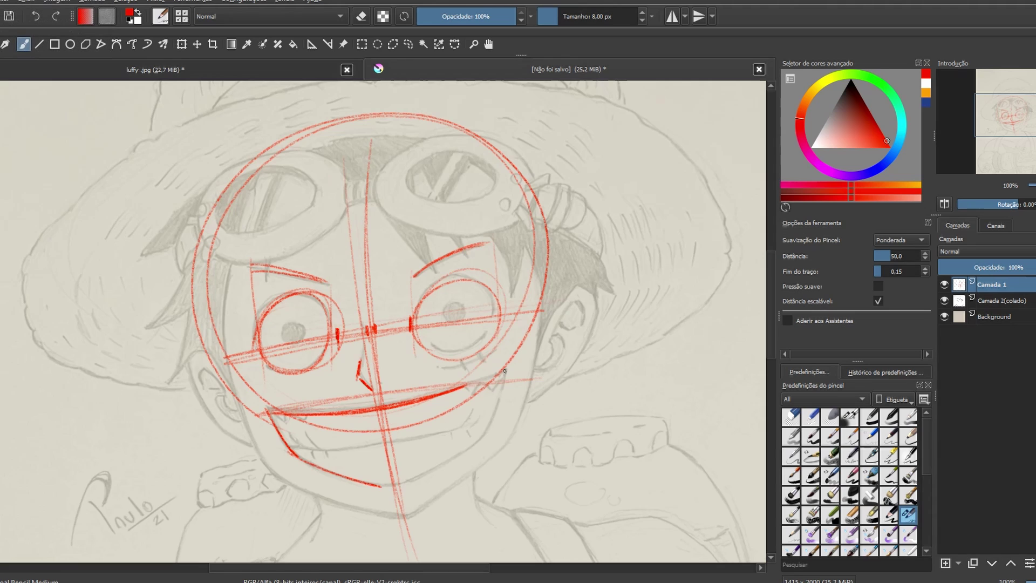
mouse_move(505, 370)
mouse_down()
mouse_move(491, 426)
mouse_move(387, 480)
mouse_move(417, 510)
mouse_up()
- Sketch the outline of a small example head beside the hat, with a peaked chin line and a rounded top
mouse_move(38, 217)
mouse_down()
mouse_move(69, 170)
mouse_move(105, 202)
mouse_up()
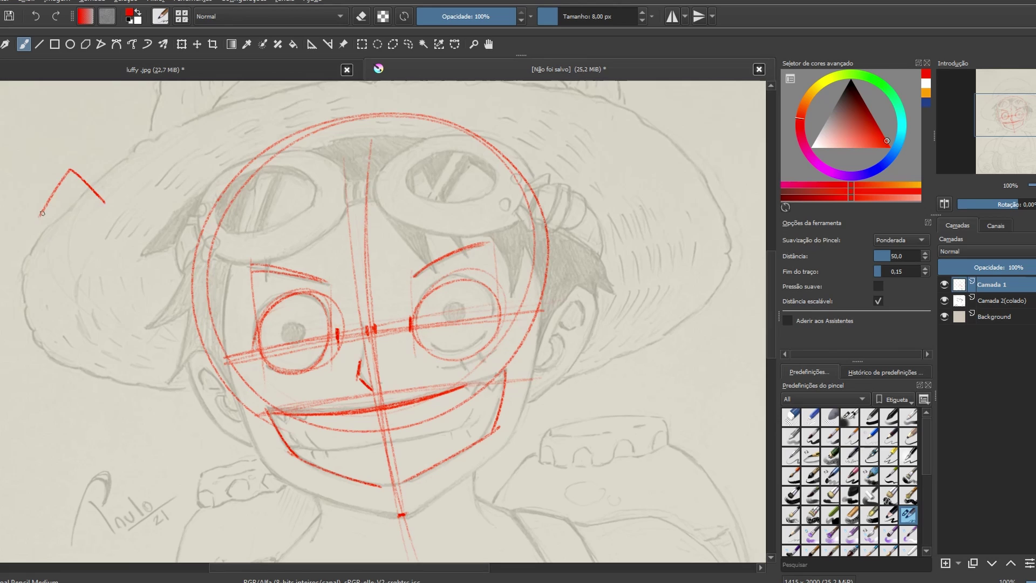
mouse_move(42, 211)
mouse_down()
mouse_move(93, 198)
mouse_move(59, 117)
mouse_up()
drag(104, 206, 120, 132)
drag(116, 129, 53, 117)
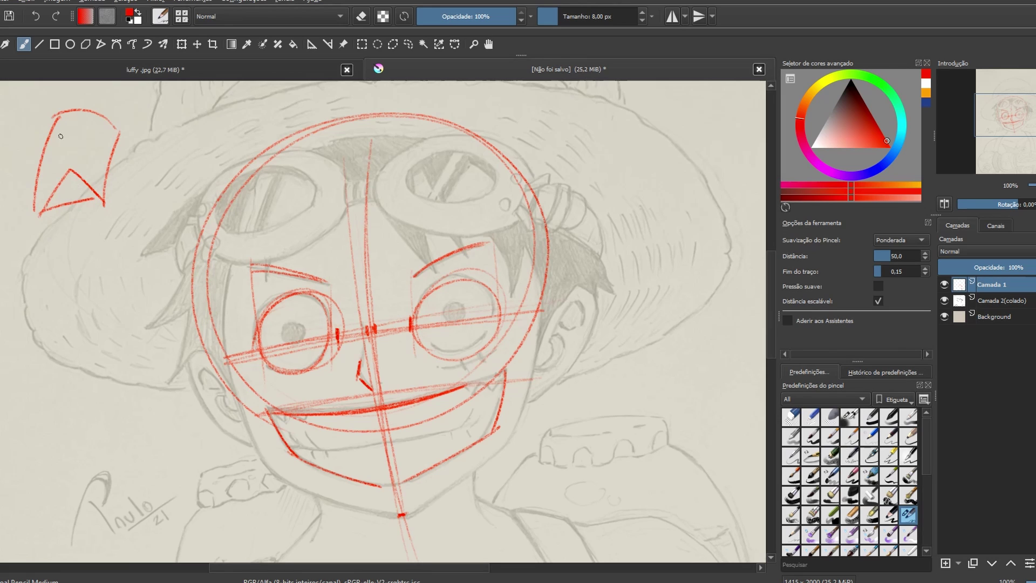
- Add the eyes, nose and mouth to the small example head and hatch the triangle under its chin
drag(69, 153, 96, 133)
drag(60, 145, 59, 132)
drag(64, 159, 76, 160)
mouse_move(56, 203)
mouse_down()
mouse_move(78, 184)
mouse_move(88, 199)
mouse_up()
mouse_move(233, 459)
mouse_down()
mouse_move(319, 449)
mouse_move(308, 448)
mouse_up()
key(ctrl+z)
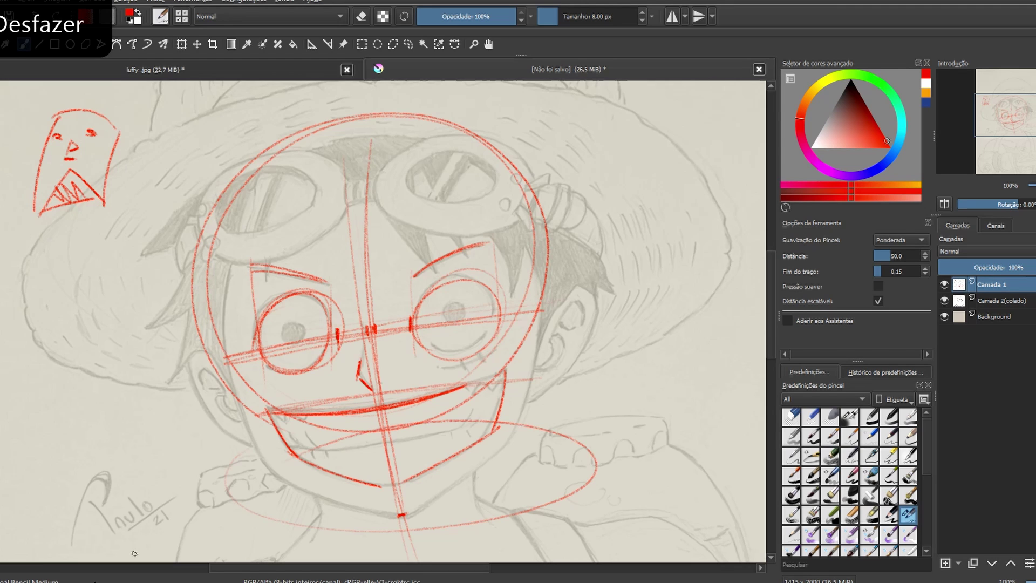
key(ctrl+z)
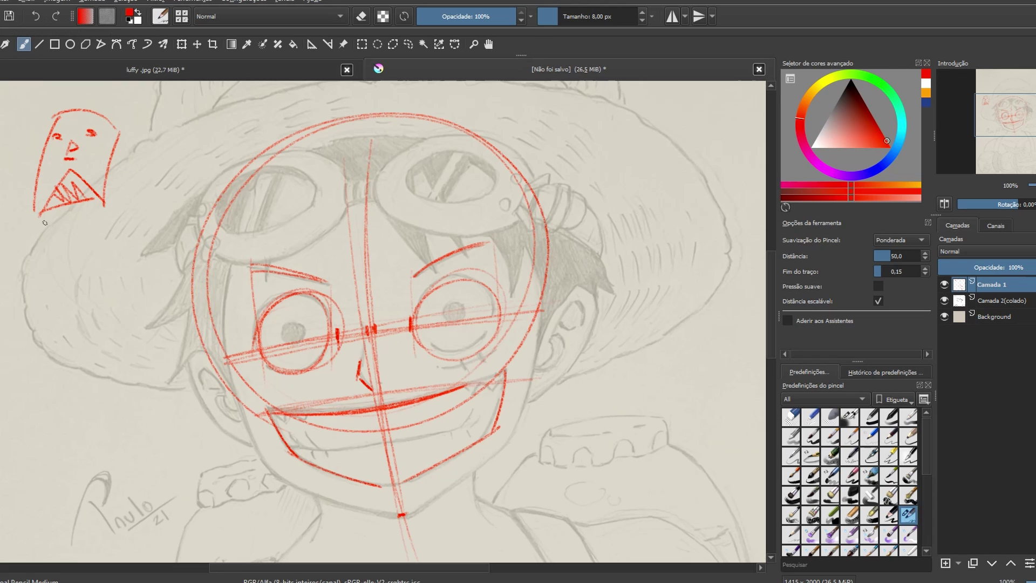
- Sketch a second small, boxy head with facial features and ears below the first, and add an ear and direction arrow to the first
drag(21, 235, 24, 301)
mouse_move(18, 231)
mouse_down()
mouse_move(92, 248)
mouse_move(91, 313)
mouse_up()
mouse_move(21, 300)
mouse_down()
mouse_move(89, 301)
mouse_move(43, 261)
mouse_move(71, 264)
mouse_move(82, 278)
mouse_move(98, 265)
mouse_move(88, 279)
mouse_up()
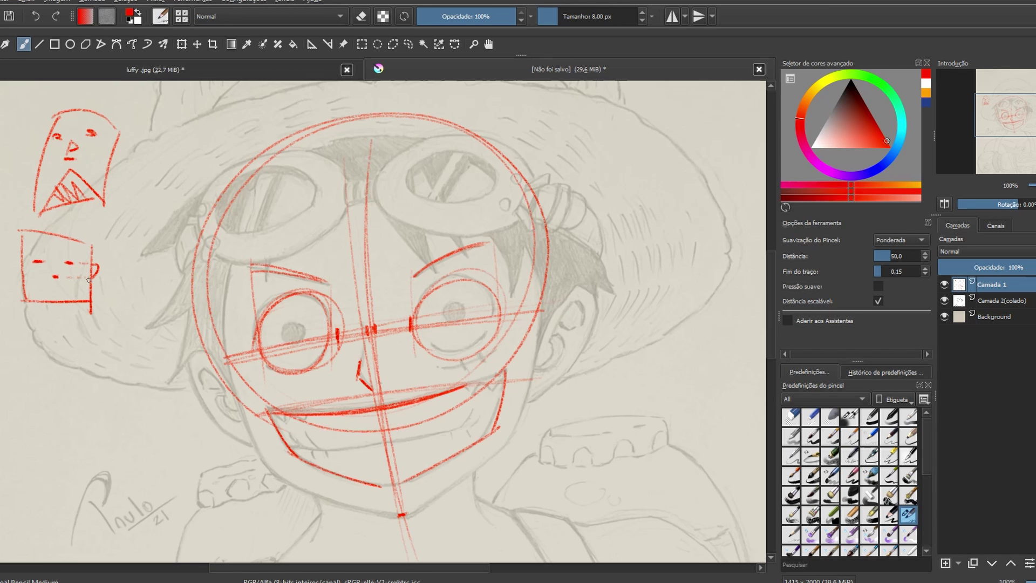
drag(31, 262, 21, 277)
drag(6, 112, 21, 138)
drag(114, 155, 106, 176)
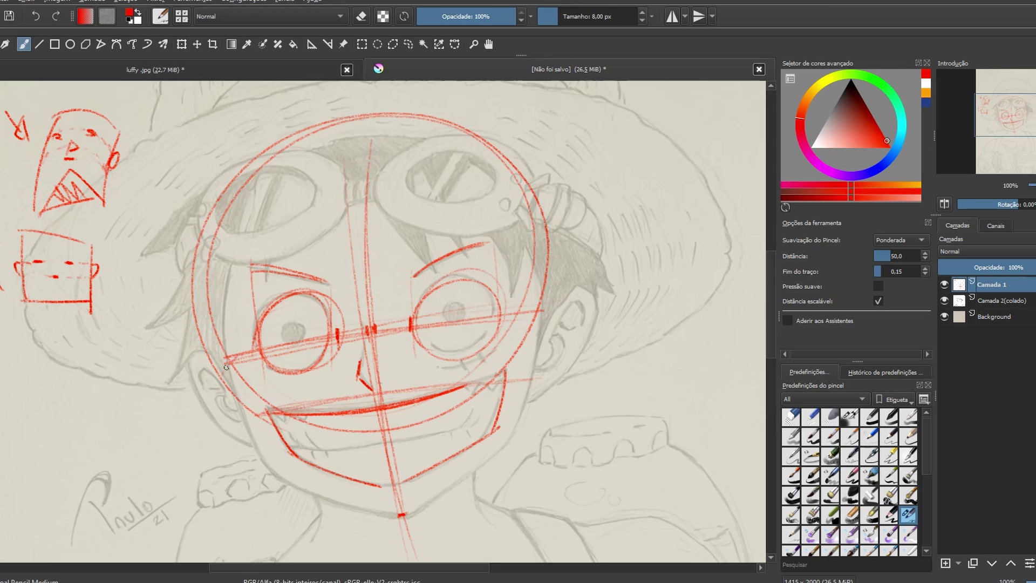
- Outline the ear on the left side of the main face as an oval between the eye and mouth guidelines
drag(222, 376, 266, 337)
drag(217, 365, 255, 457)
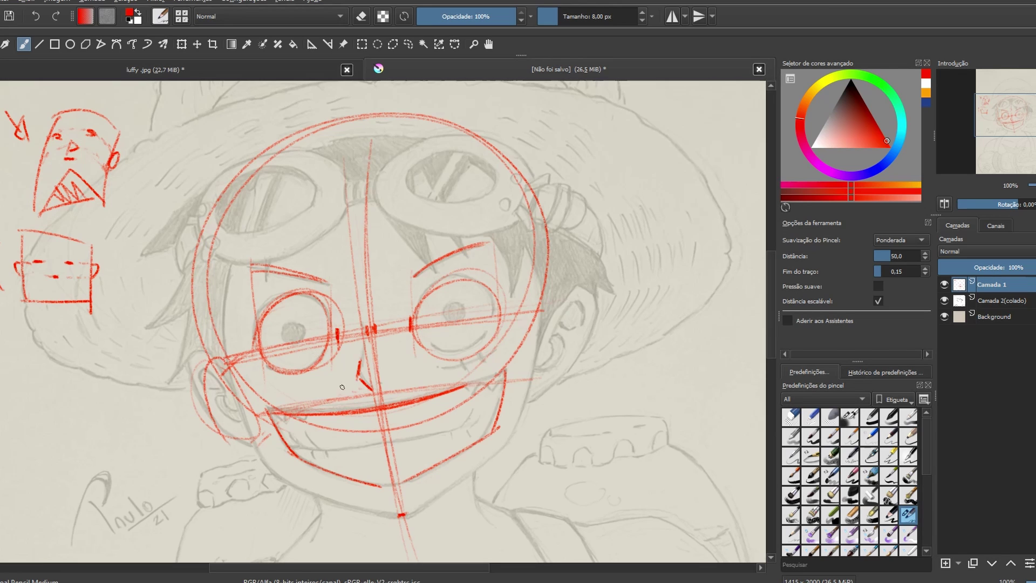
drag(326, 394, 381, 386)
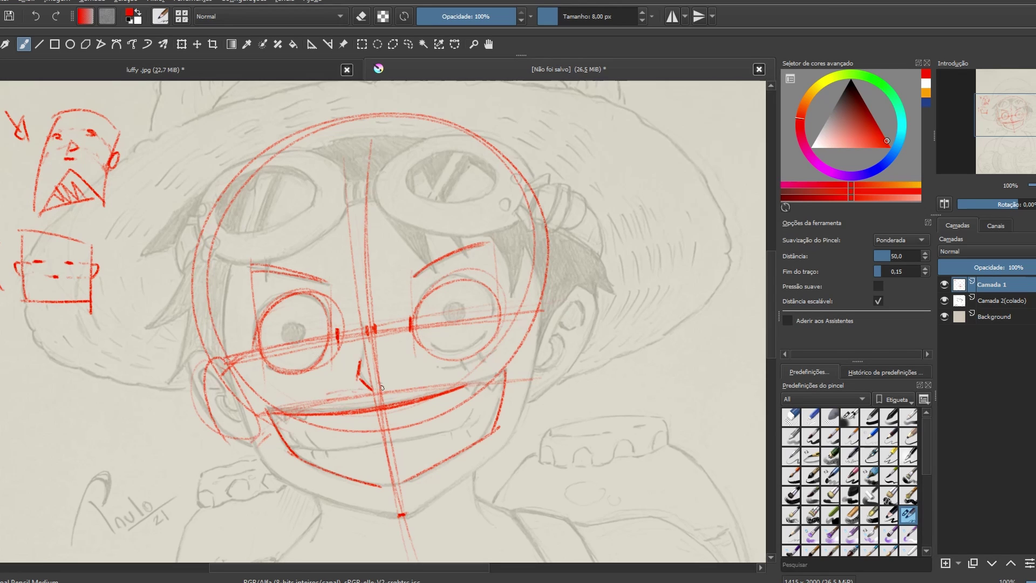
click(270, 475)
drag(290, 464, 300, 462)
- Add a mouth and an angular chin to the small boxy head
drag(49, 291, 80, 291)
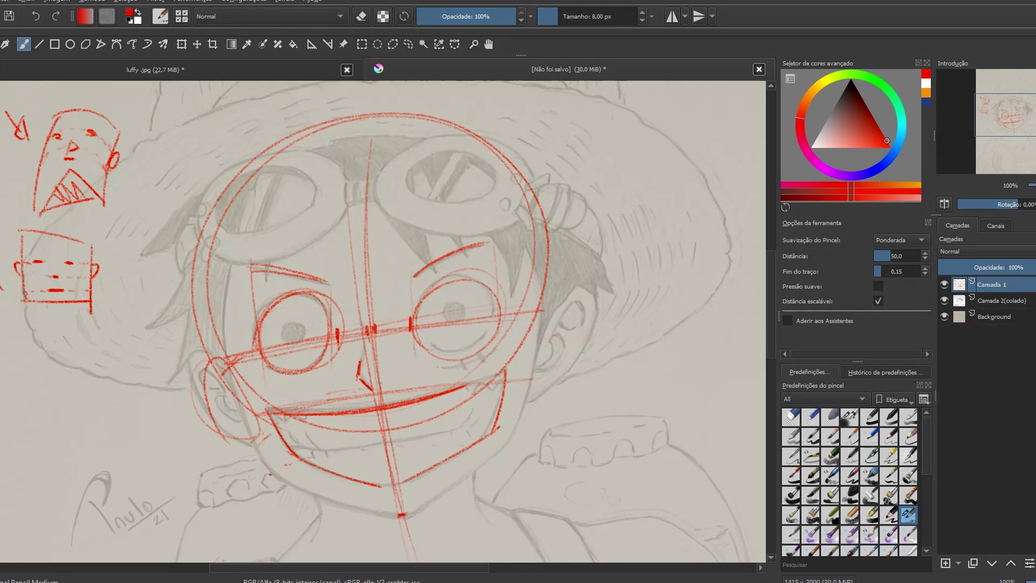
mouse_move(25, 293)
mouse_down()
mouse_move(49, 313)
mouse_move(86, 292)
mouse_move(63, 311)
mouse_up()
- Switch the brush colour to orange, trace the jaw sides of the small boxy head and point to its jaw corner
click(926, 93)
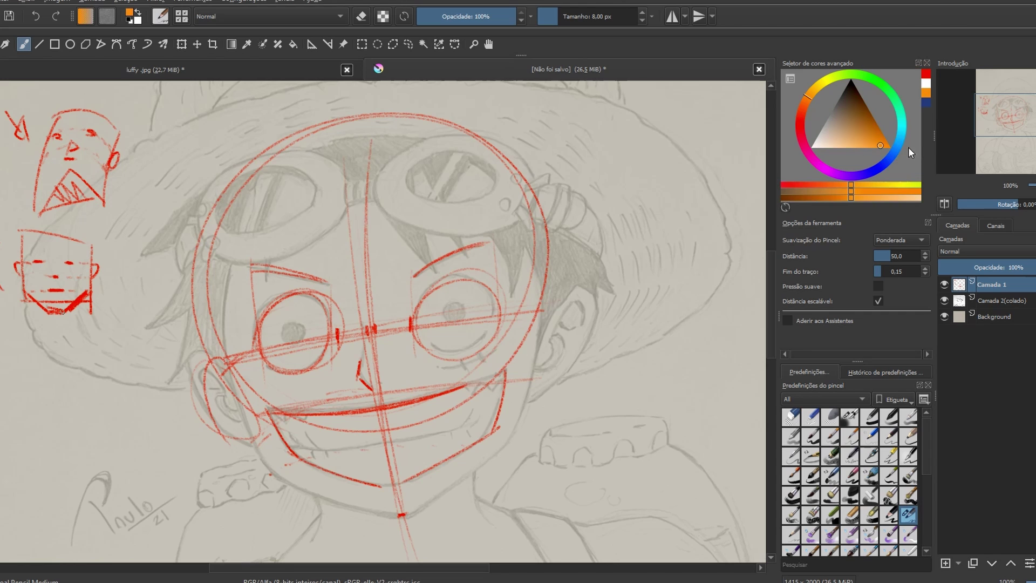
drag(22, 280, 37, 304)
mouse_move(91, 277)
mouse_down()
mouse_move(82, 294)
mouse_move(438, 271)
mouse_move(467, 286)
mouse_up()
key(ctrl+plus)
key(ctrl+plus)
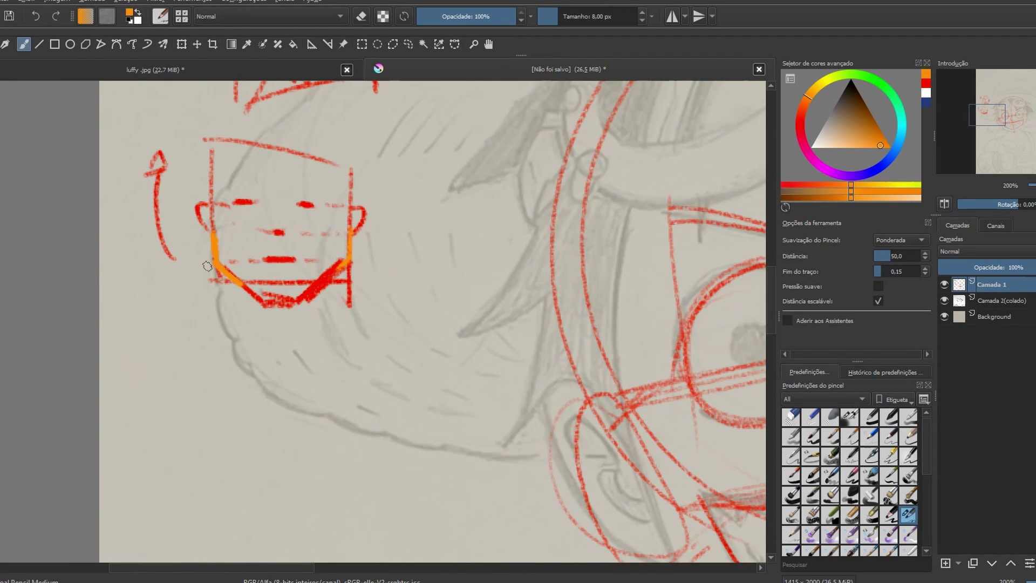
mouse_move(191, 275)
mouse_down()
mouse_move(200, 265)
mouse_move(203, 278)
mouse_move(233, 260)
mouse_move(261, 261)
mouse_up()
- Trace the jaw sides and the peaked chin curve of the upper small head in orange
drag(432, 274, 377, 492)
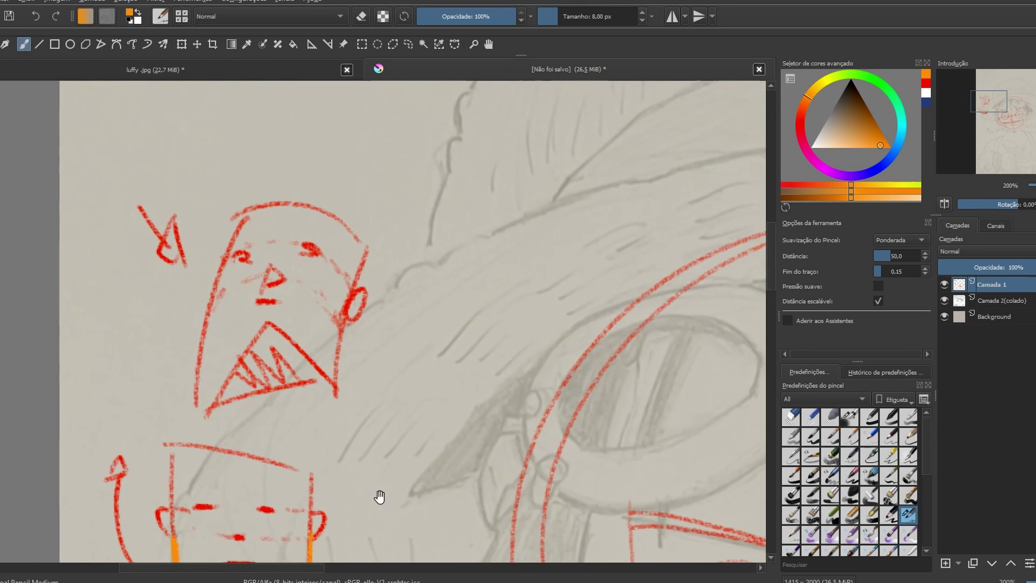
mouse_move(287, 312)
mouse_down()
mouse_move(336, 356)
mouse_move(250, 305)
mouse_move(201, 353)
mouse_up()
drag(349, 289, 323, 355)
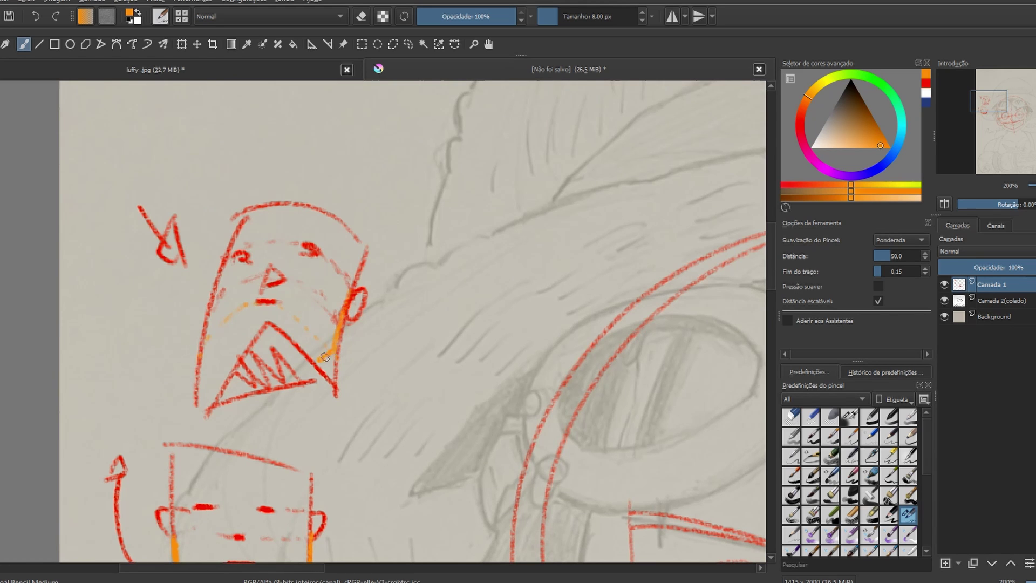
drag(203, 336, 211, 363)
mouse_move(215, 352)
mouse_down()
mouse_move(271, 329)
mouse_move(221, 337)
mouse_move(262, 335)
mouse_move(267, 323)
mouse_move(221, 335)
mouse_move(302, 342)
mouse_move(293, 323)
mouse_move(284, 335)
mouse_move(314, 351)
mouse_up()
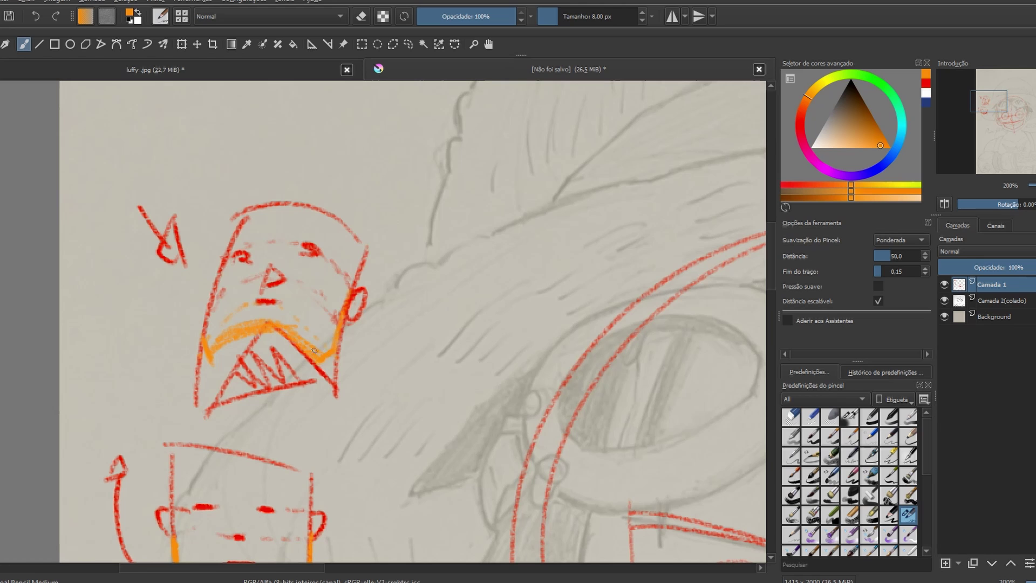
- Shade the underside of the upper small head's jaw in orange and erase the red lines below it
mouse_move(223, 347)
mouse_down()
mouse_move(243, 334)
mouse_move(231, 356)
mouse_move(293, 344)
mouse_move(239, 380)
mouse_move(230, 406)
mouse_move(290, 382)
mouse_move(204, 398)
mouse_move(232, 372)
mouse_up()
key(e)
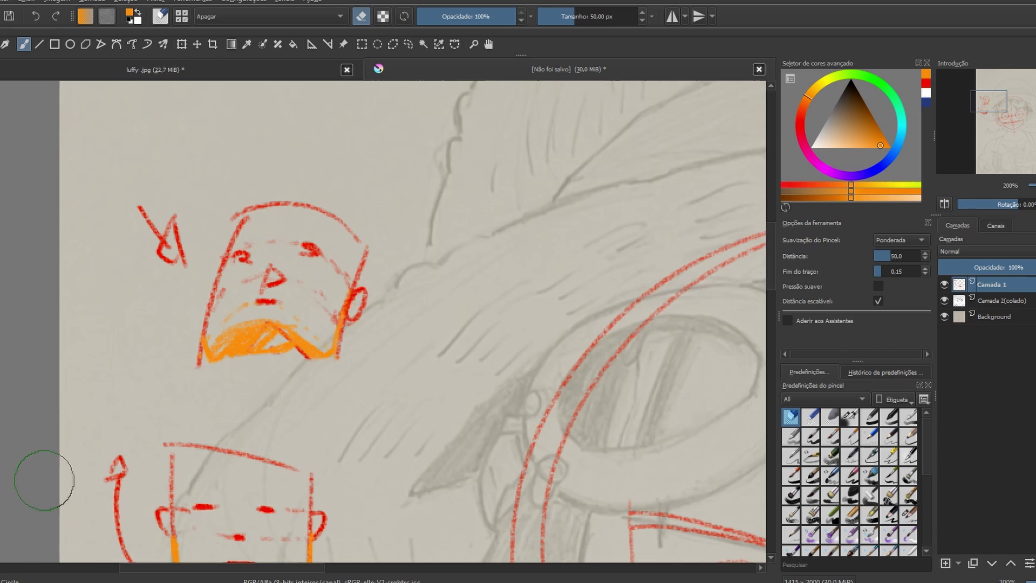
- Return to the 8 px pencil brush and set its colour back to red for the main face
key(slash)
key(minus)
key(minus)
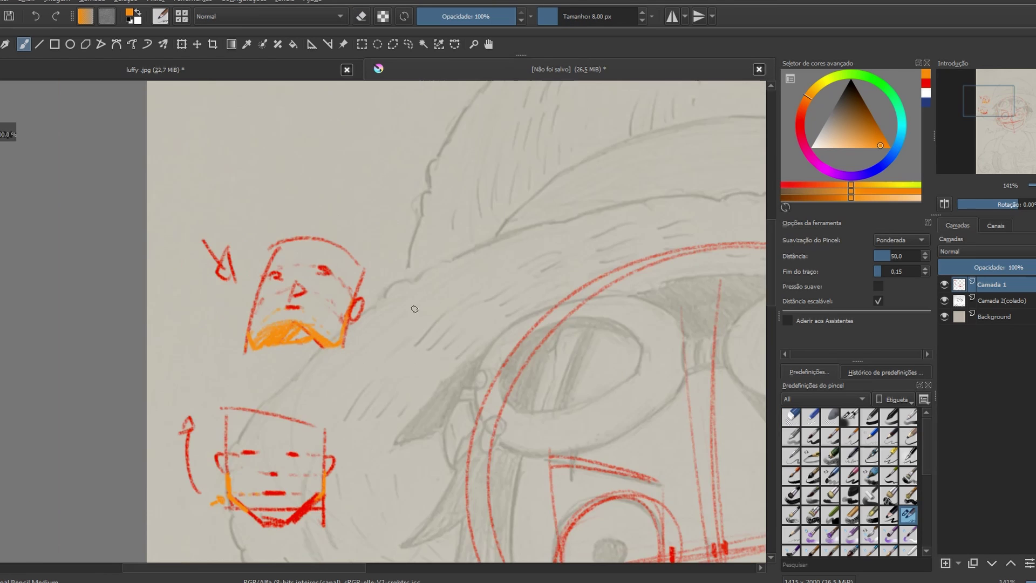
drag(608, 351, 442, 190)
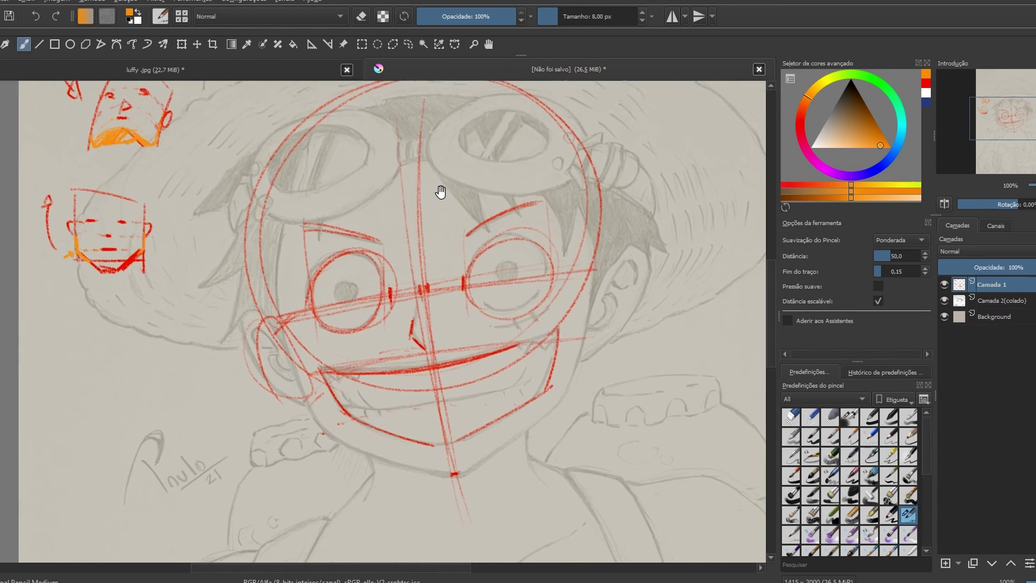
click(926, 83)
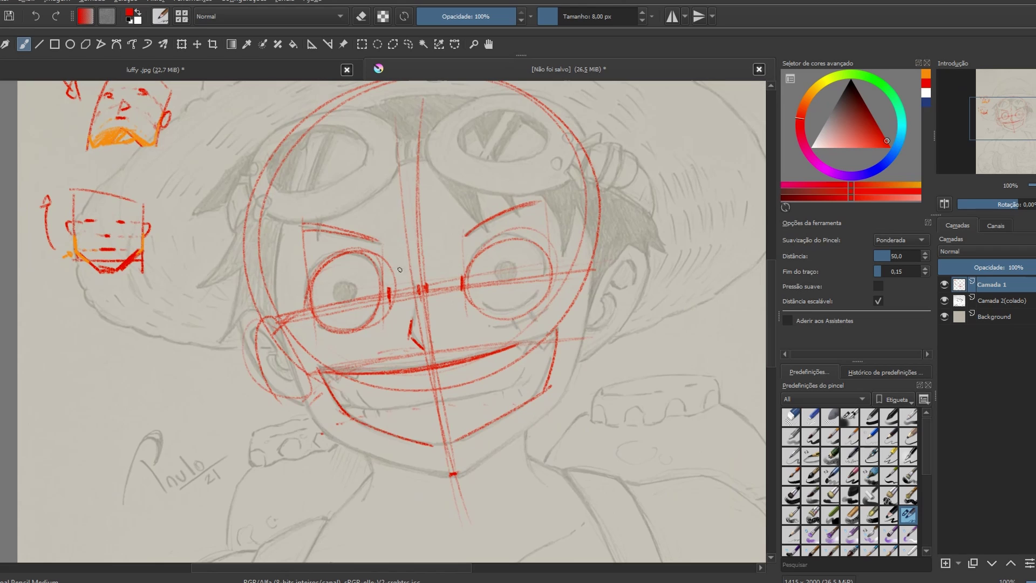
- Trace the main face's outer jaw sides down to a pointed chin in red, checking the guides with the sketch layer briefly hidden
mouse_move(288, 356)
mouse_down()
mouse_move(319, 426)
mouse_move(454, 475)
mouse_up()
drag(590, 272, 569, 380)
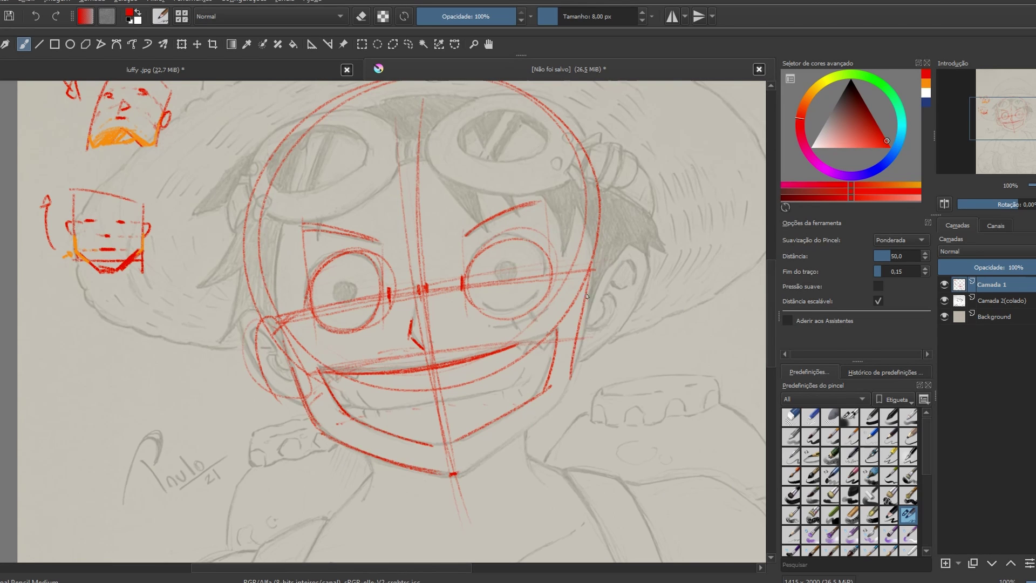
mouse_move(588, 294)
mouse_down()
mouse_move(563, 409)
mouse_move(449, 488)
mouse_up()
drag(541, 421, 461, 470)
click(944, 300)
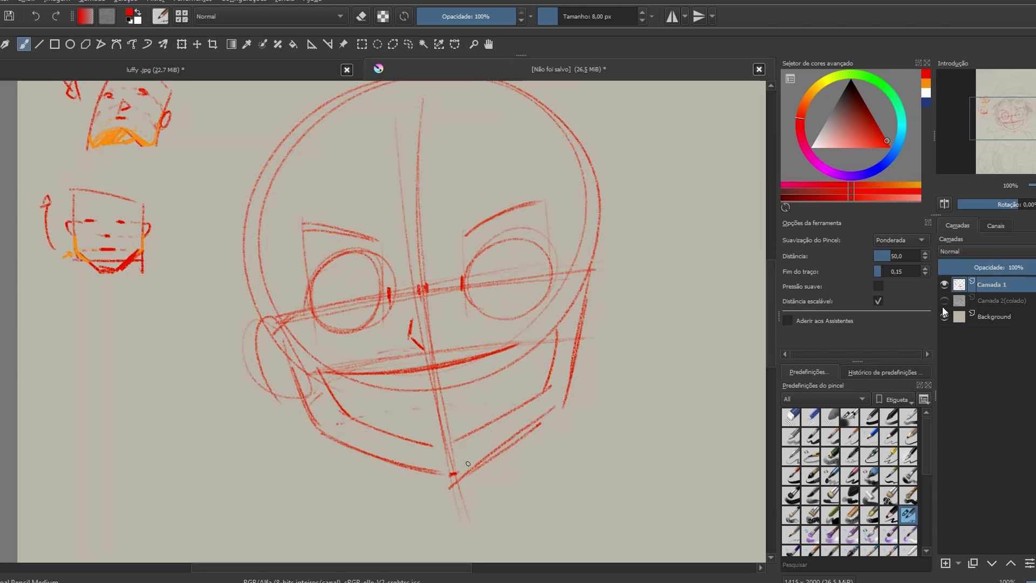
click(944, 300)
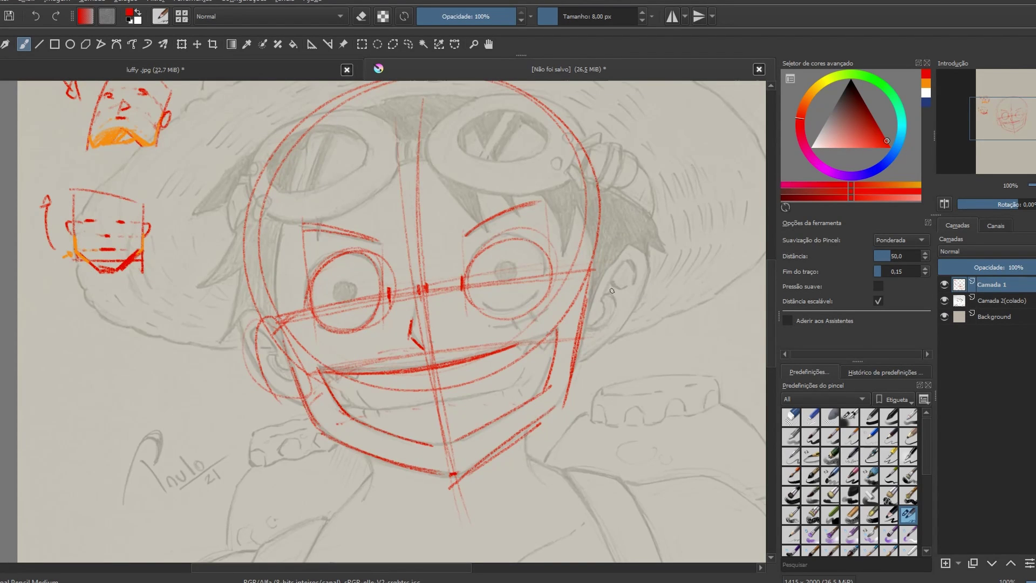
- Outline the ear on the right side of the main face as a slanted red oval and hide the sketch layer to check it
drag(611, 290, 576, 354)
drag(626, 269, 565, 380)
click(944, 301)
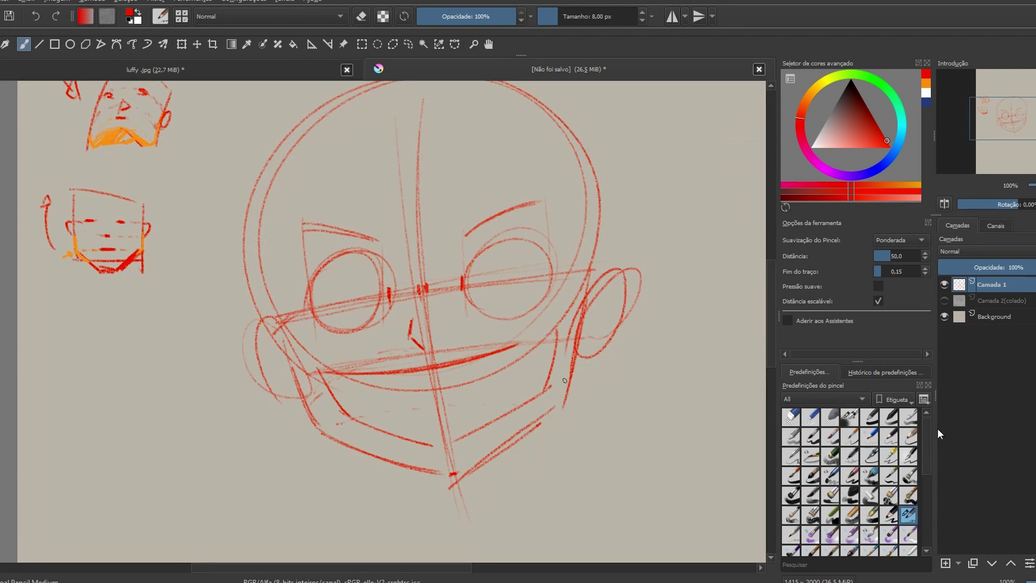
- Show the sketch layer Camada 2(colado) in place of the red guide layer Camada 1 and make it the active layer
click(944, 300)
click(944, 285)
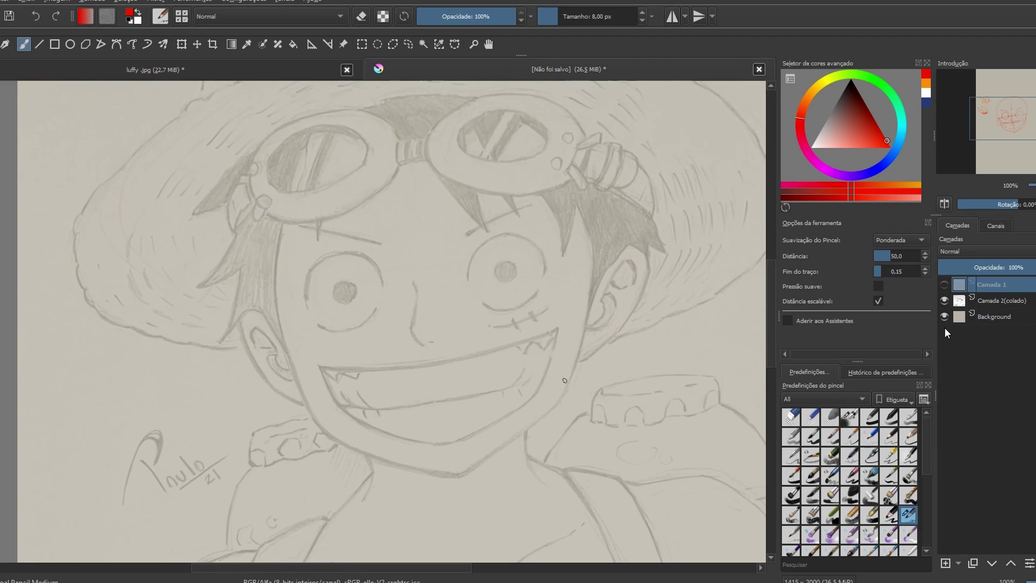
click(983, 304)
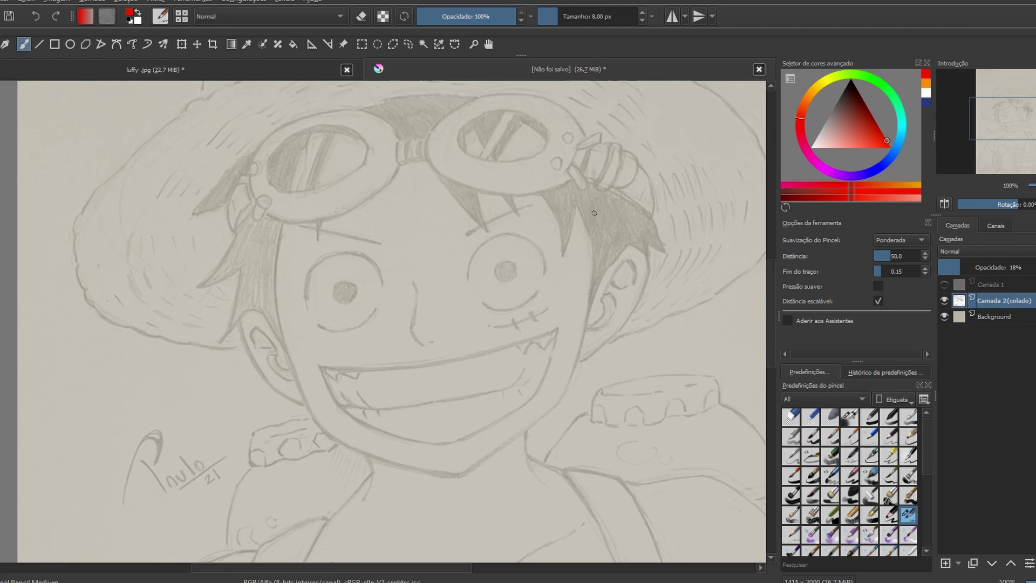